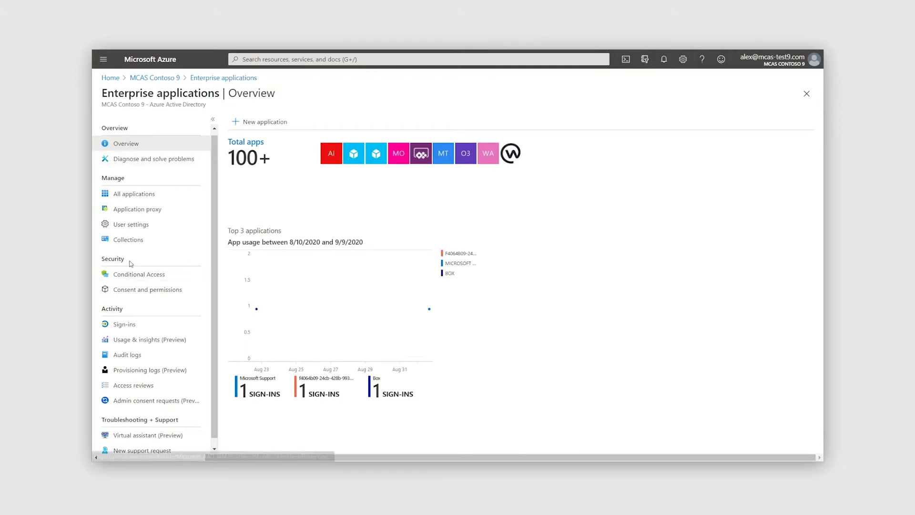
# Choose user consent for verified publishers' apps with selected permissions, and open the low-impact permission classifications, discarding the unsaved edits
pyautogui.click(143, 290)
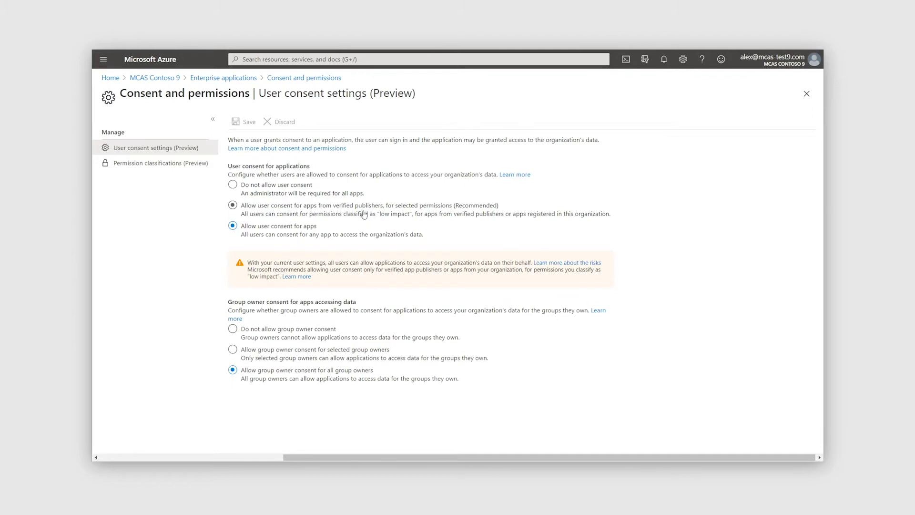
pyautogui.click(233, 205)
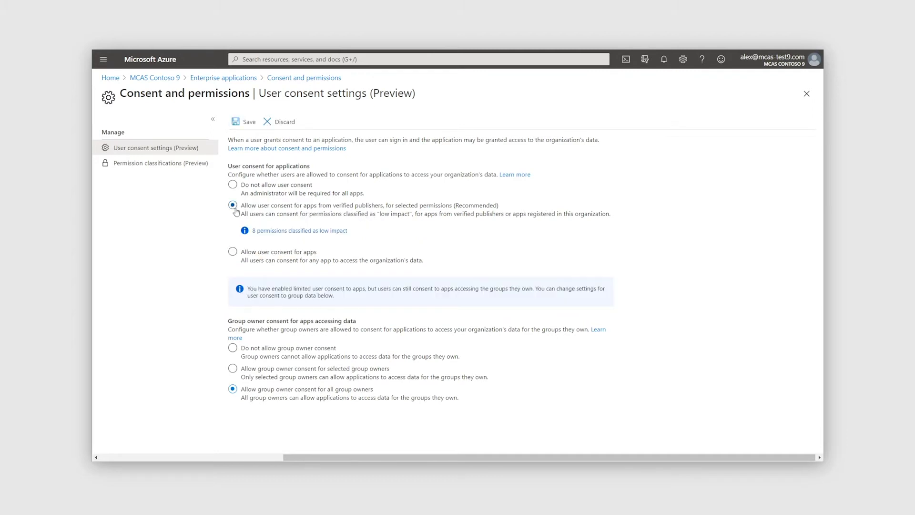
pyautogui.click(297, 233)
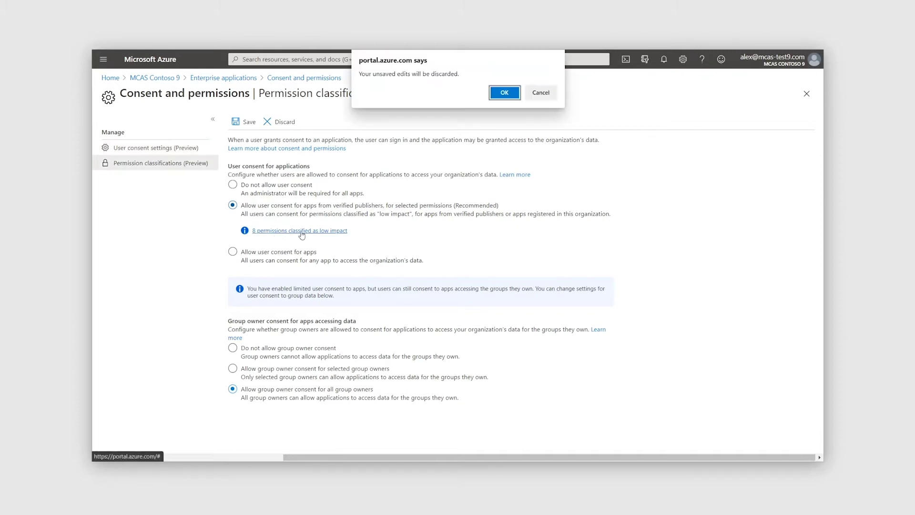
pyautogui.click(506, 94)
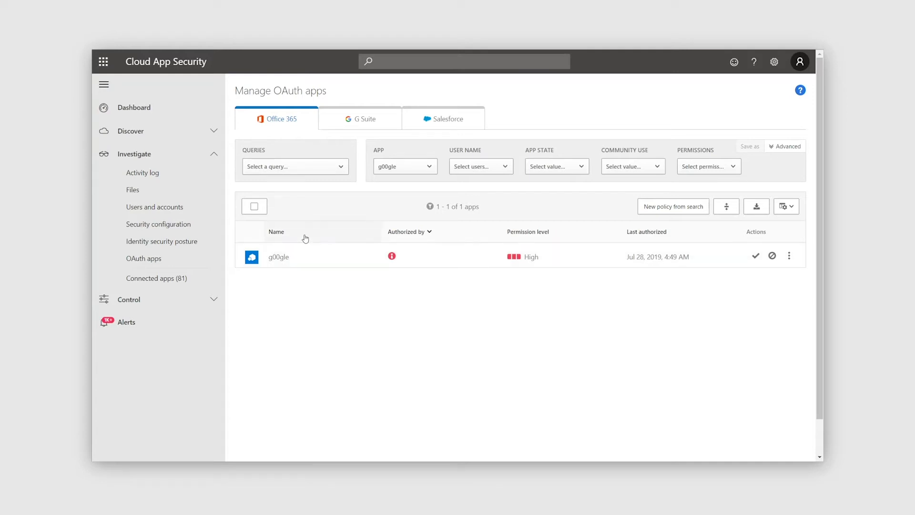
# Review the g00gle OAuth app's authorization, details and permissions in Cloud App Security, and ban it with notification of the users who granted access
pyautogui.moveTo(392, 258)
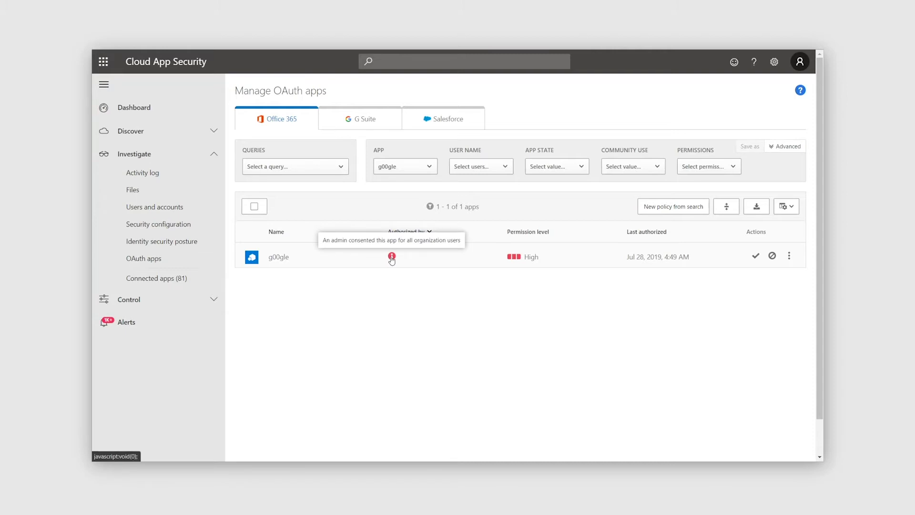
pyautogui.click(447, 258)
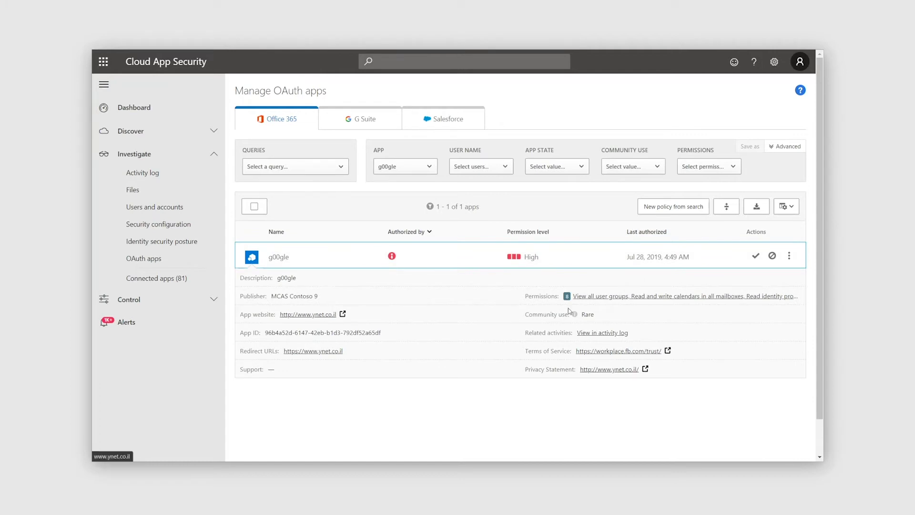
pyautogui.click(623, 297)
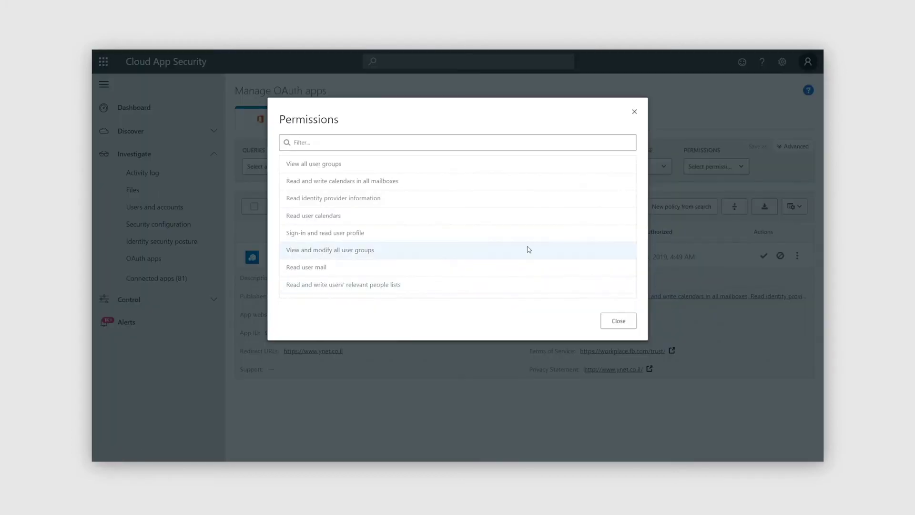
pyautogui.click(622, 322)
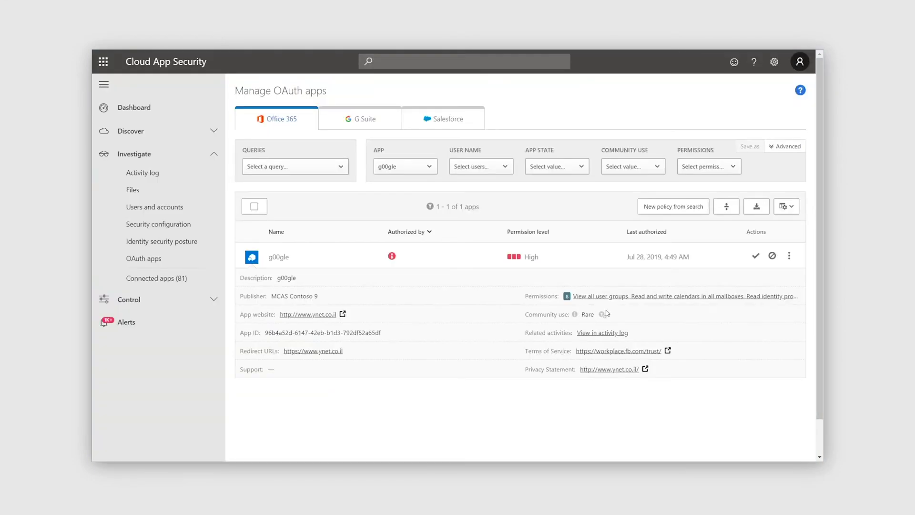
pyautogui.click(772, 256)
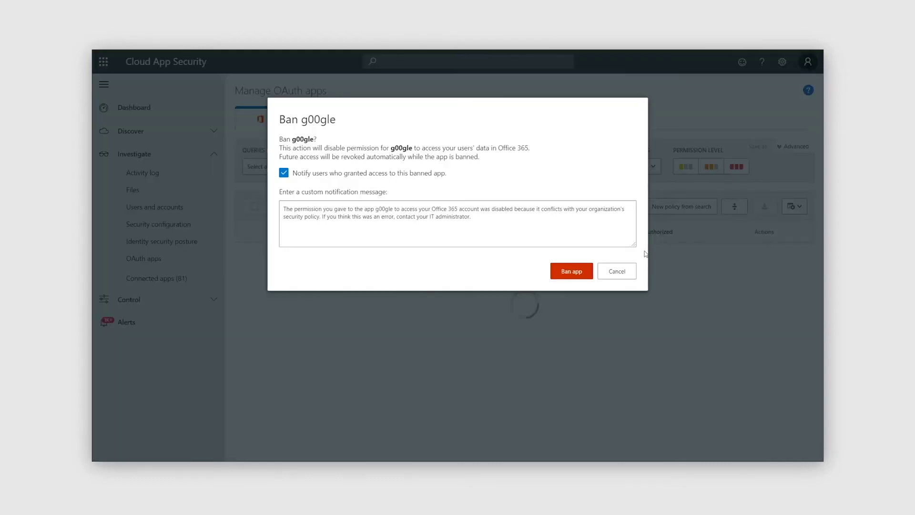
pyautogui.click(574, 272)
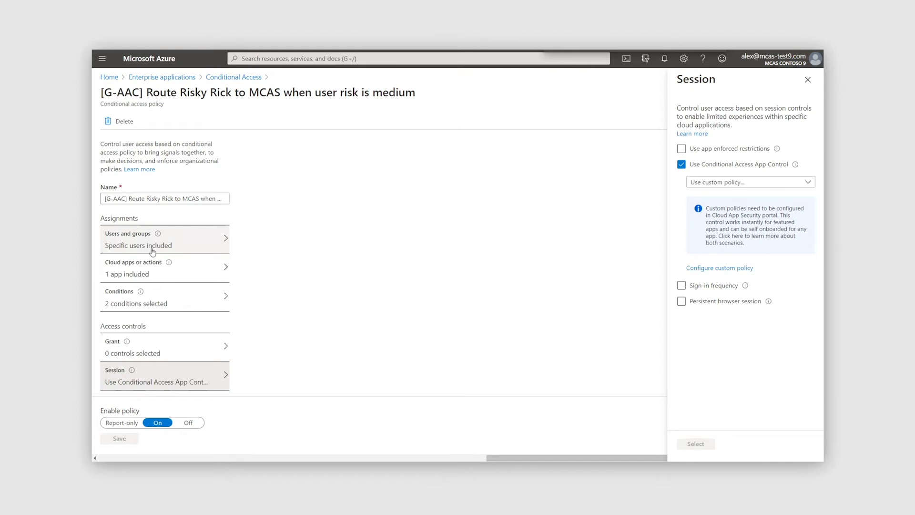
# Examine the Azure Conditional Access policy for medium user risk: its included cloud apps, conditions, user risk level and session controls
pyautogui.click(153, 270)
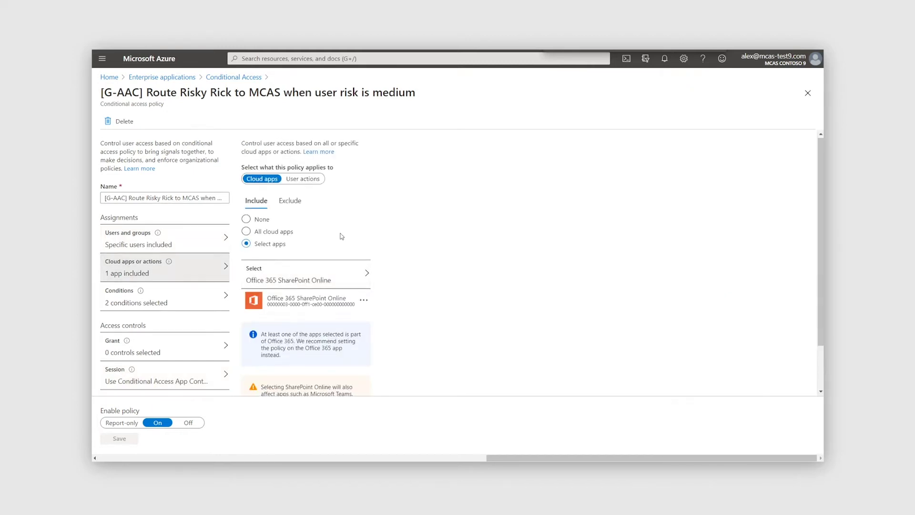
pyautogui.scroll(-1, 324, 287)
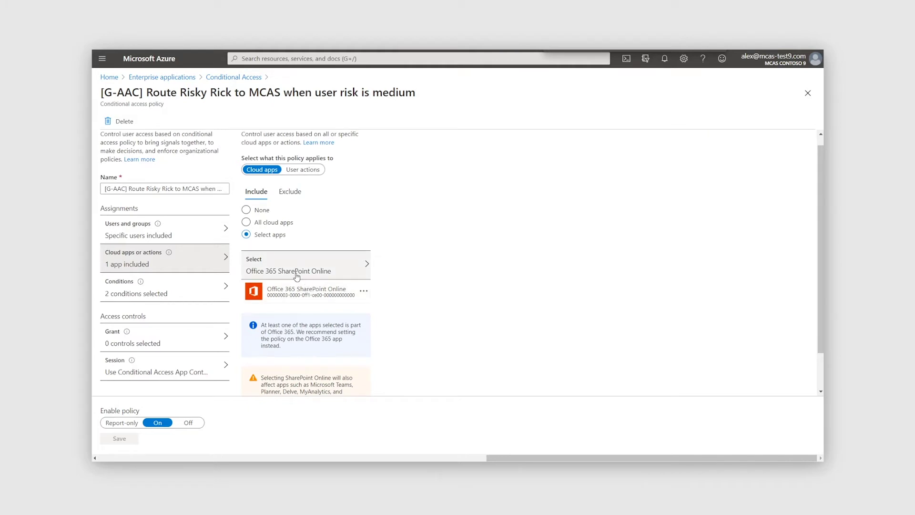
pyautogui.click(186, 287)
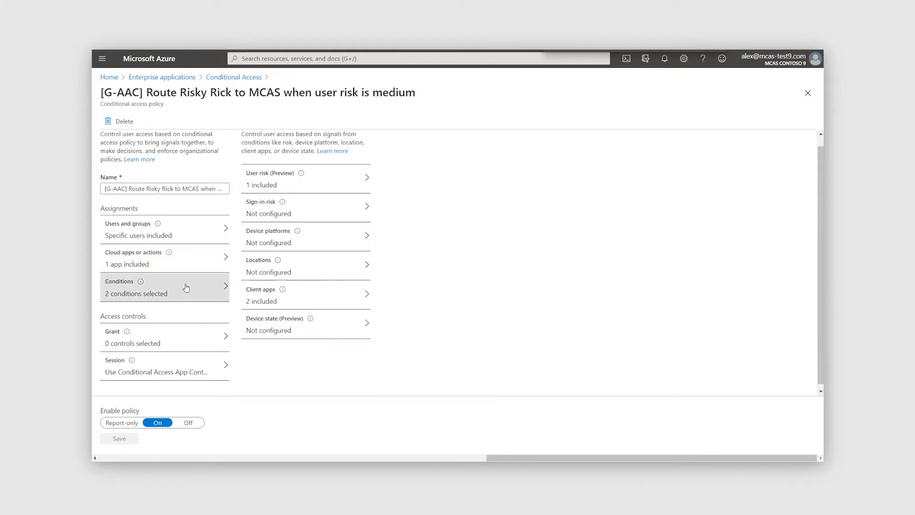
pyautogui.click(323, 178)
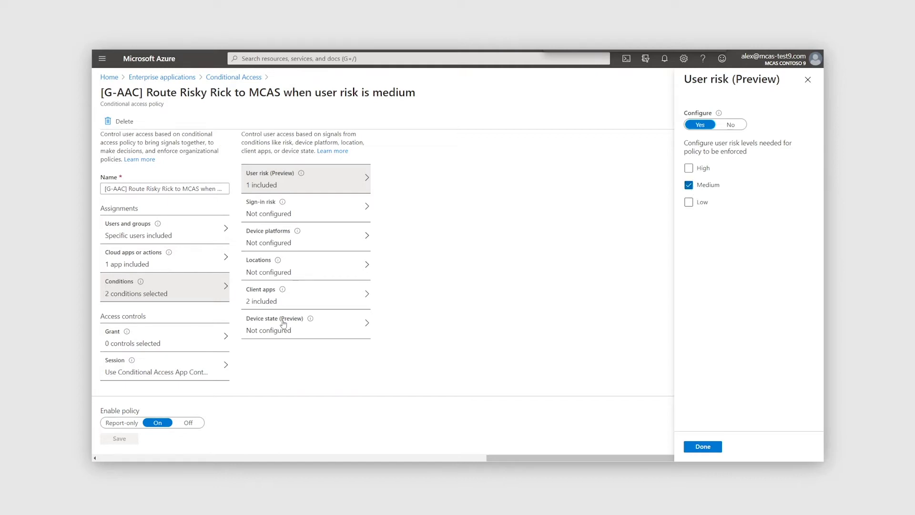
pyautogui.click(178, 370)
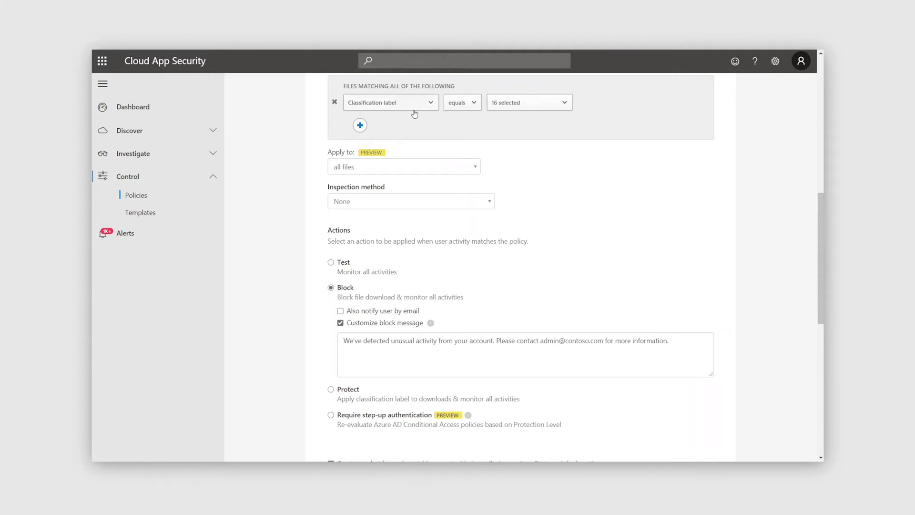
# Examine which classification labels the file filter of the Cloud App Security download-blocking policy covers
pyautogui.click(516, 103)
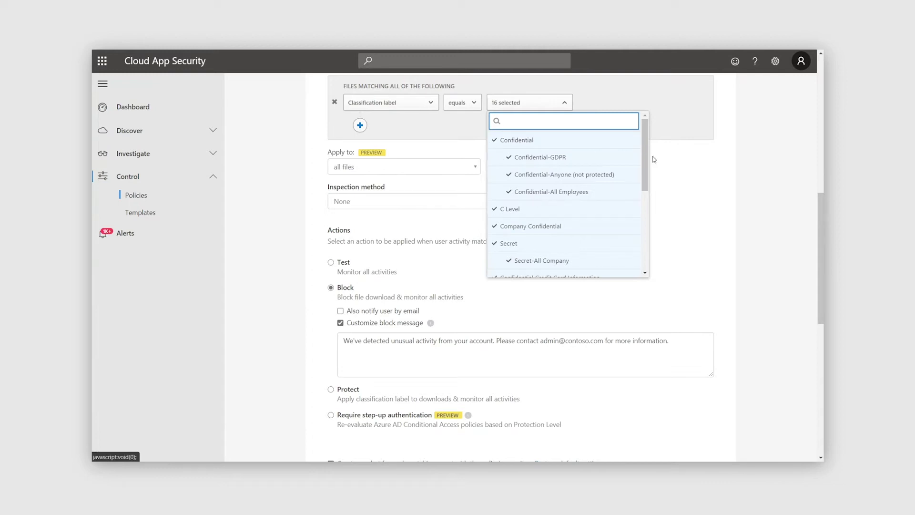
pyautogui.click(689, 174)
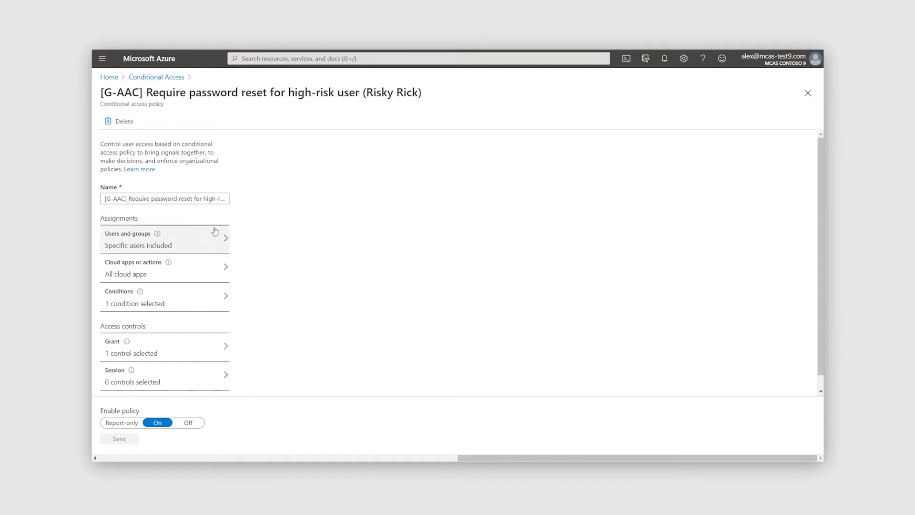
# Examine the user risk condition and grant control of the Azure Conditional Access policy requiring a password reset for high-risk users
pyautogui.click(184, 296)
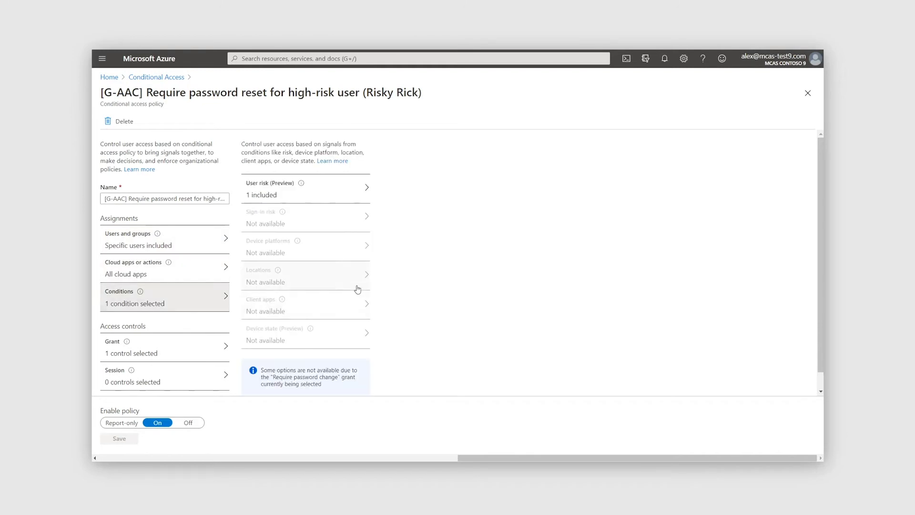
pyautogui.click(324, 190)
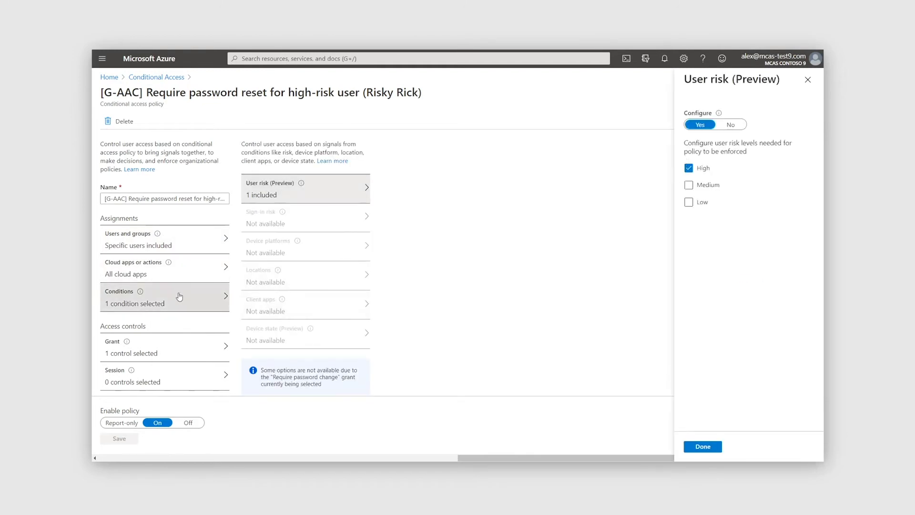
pyautogui.scroll(-1, 177, 295)
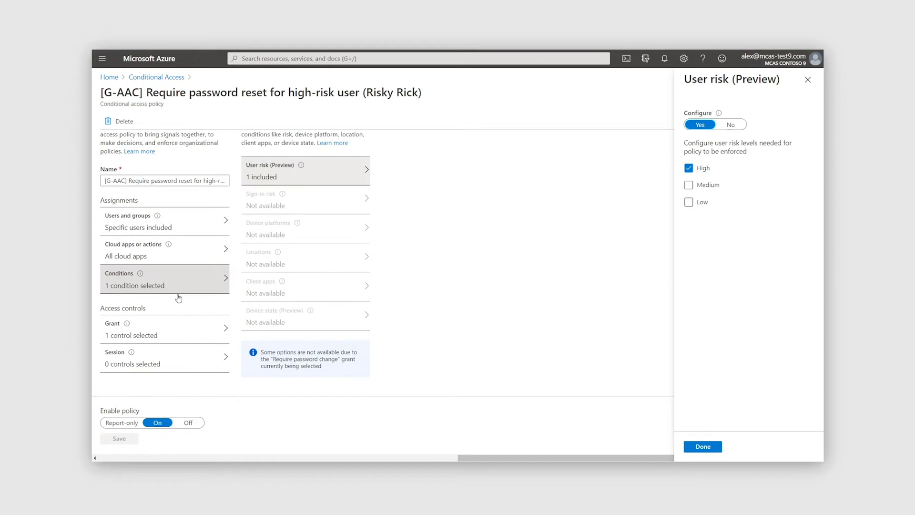
pyautogui.click(178, 331)
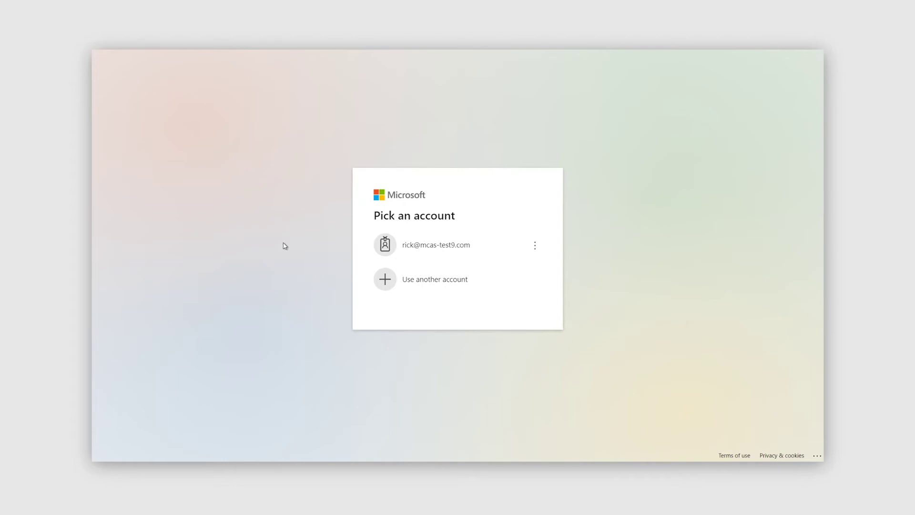
# Sign in to the remembered Microsoft account by entering the account password, and choose to stay signed in
pyautogui.click(431, 247)
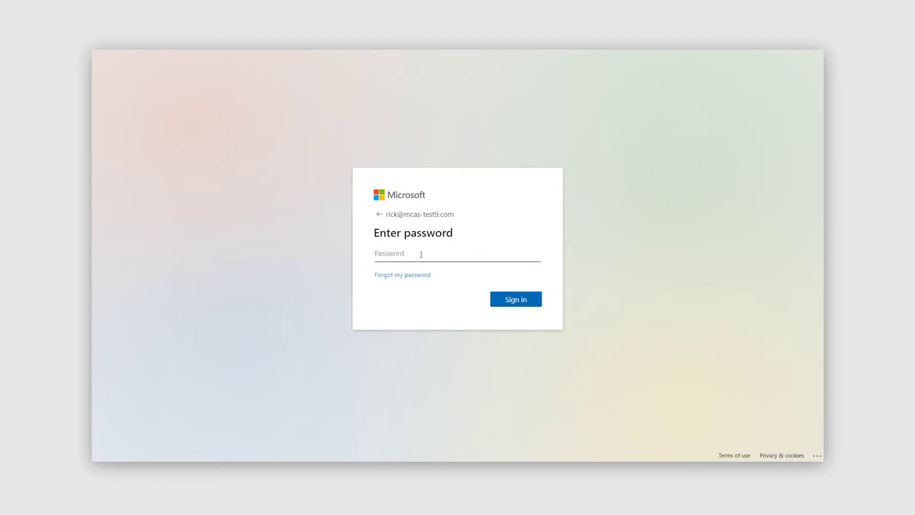
pyautogui.hotkey('ctrl', 'v')
pyautogui.click(519, 303)
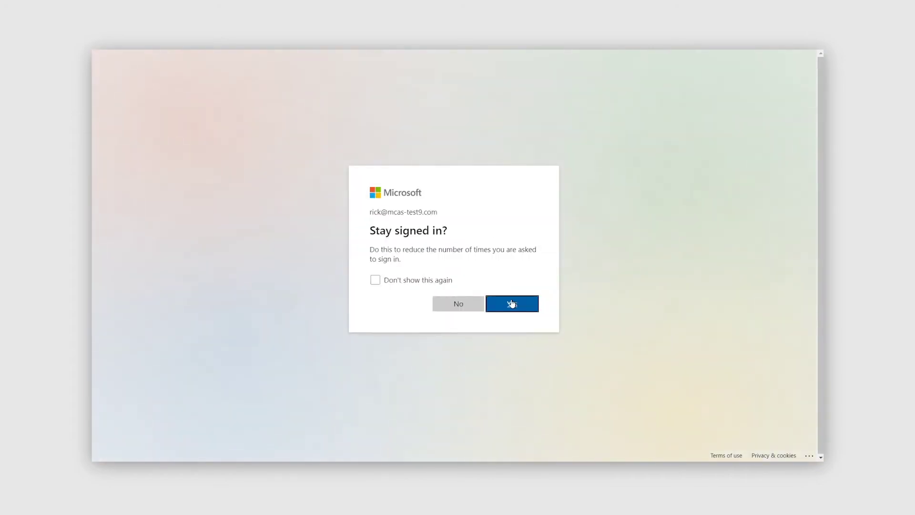
pyautogui.click(511, 305)
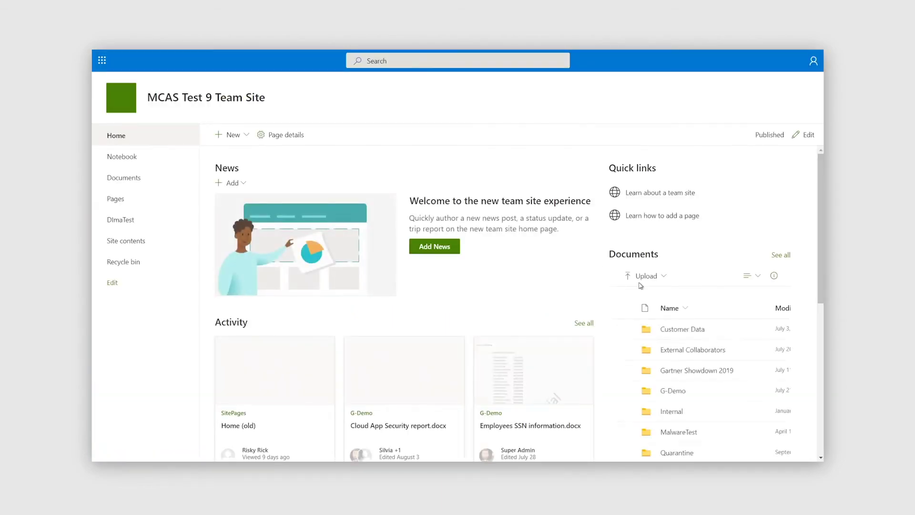
# Try to download SSN.docx from the Documents list of the MCAS Test 9 Team Site in SharePoint
pyautogui.scroll(-5, 705, 310)
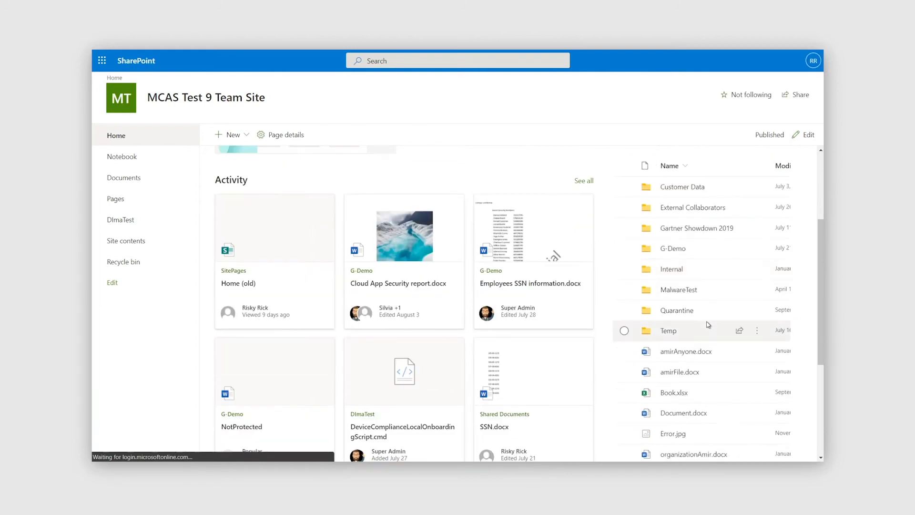
pyautogui.scroll(-3, 705, 317)
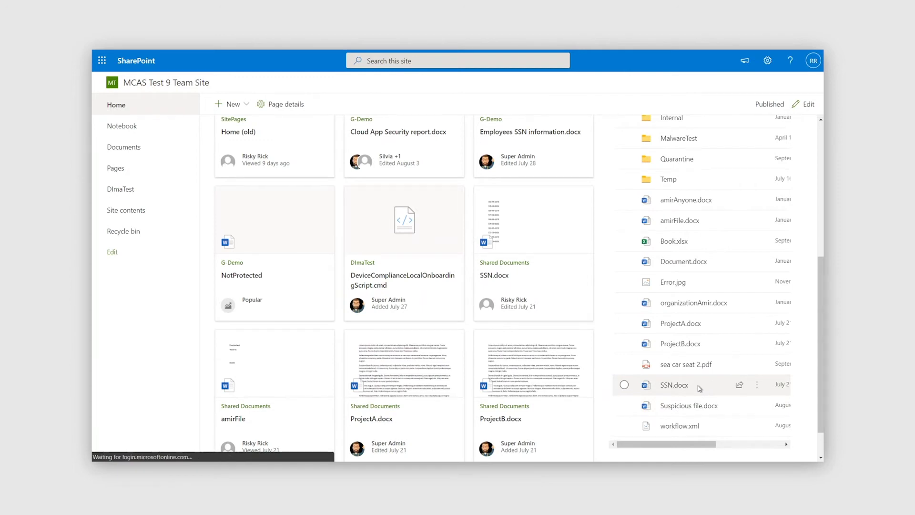
pyautogui.click(699, 388)
pyautogui.rightClick(699, 388)
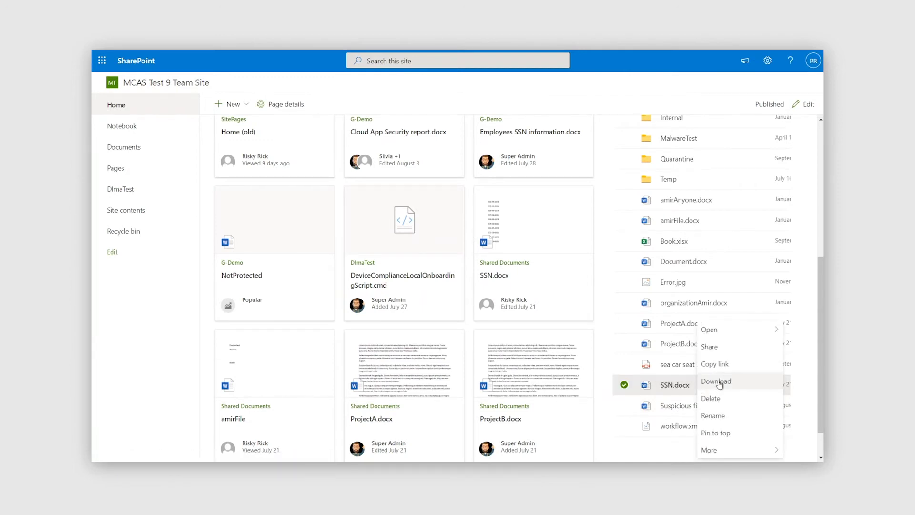
pyautogui.click(718, 381)
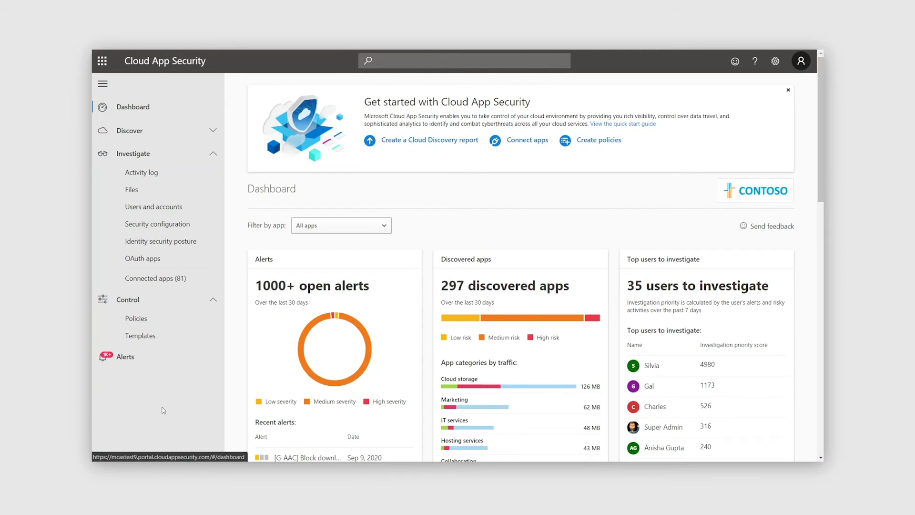
# Open the Cloud App Security alert about blocked downloads of sensitive files at medium user risk, and confirm its user as compromised in Office 365
pyautogui.click(134, 362)
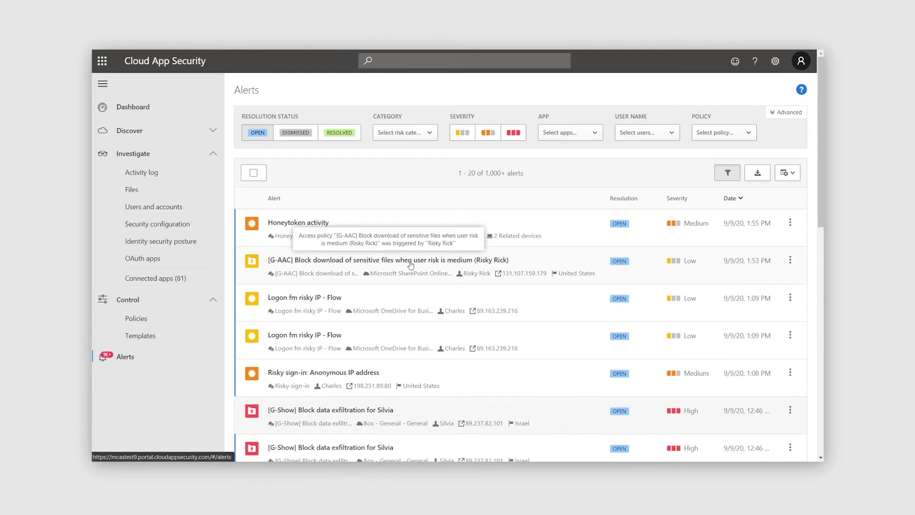
pyautogui.click(523, 261)
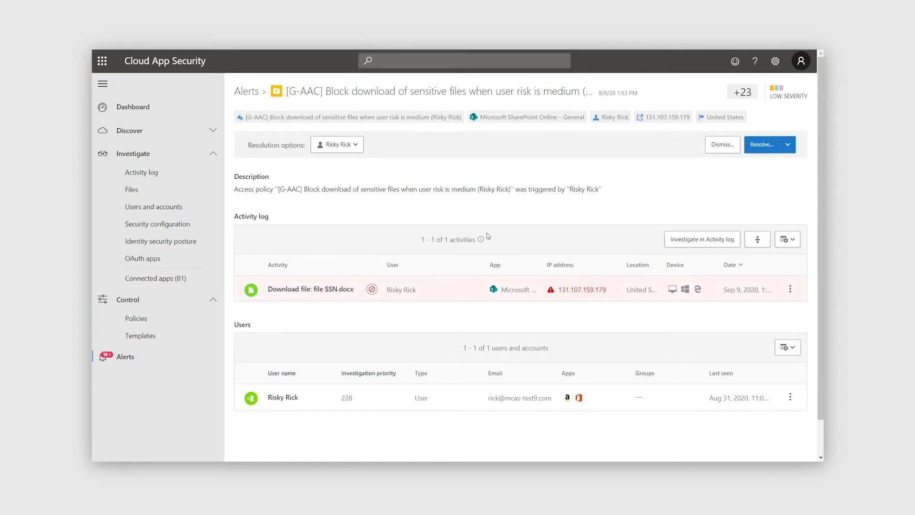
pyautogui.click(348, 151)
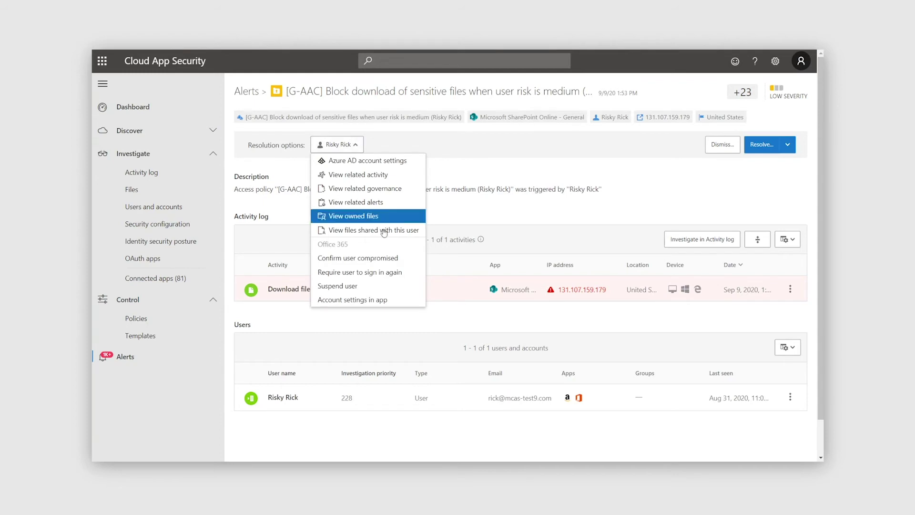
pyautogui.click(375, 260)
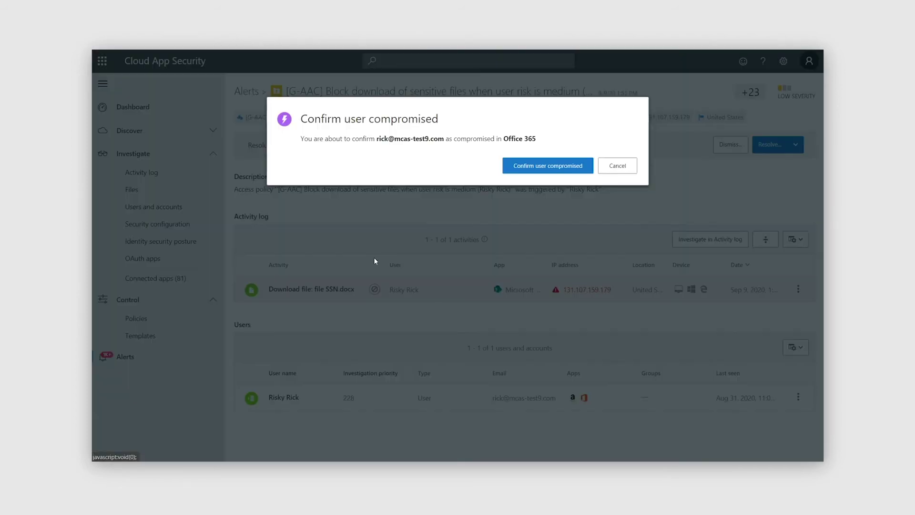
pyautogui.click(551, 166)
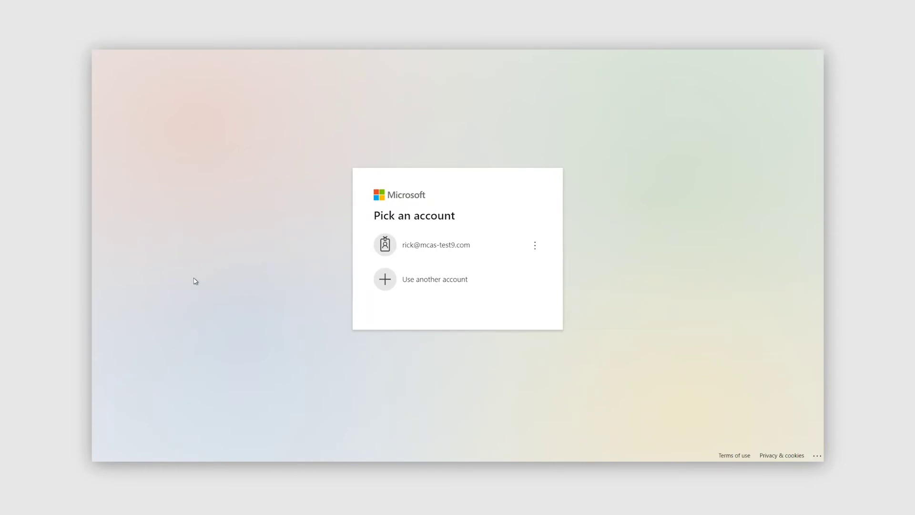
# Sign in again to the compromised user's Microsoft account by entering the account password
pyautogui.click(423, 245)
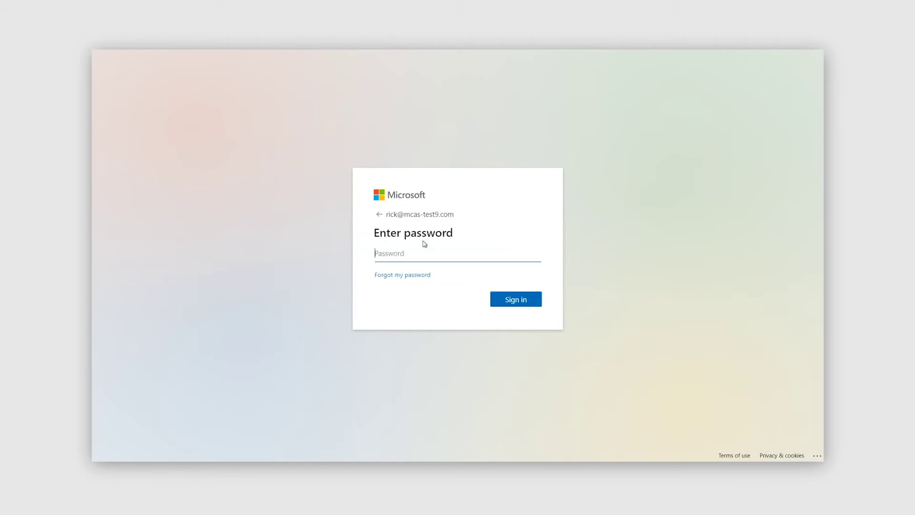
pyautogui.hotkey('ctrl', 'v')
pyautogui.click(517, 300)
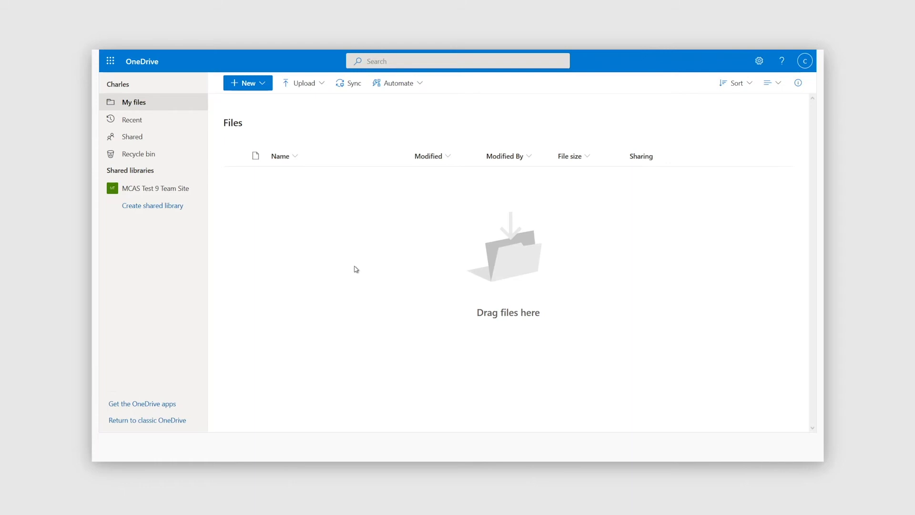
# Upload eicar.com.txt from the Demo folder in File Explorer to My files in OneDrive
pyautogui.hotkey('alt', 'Tab')
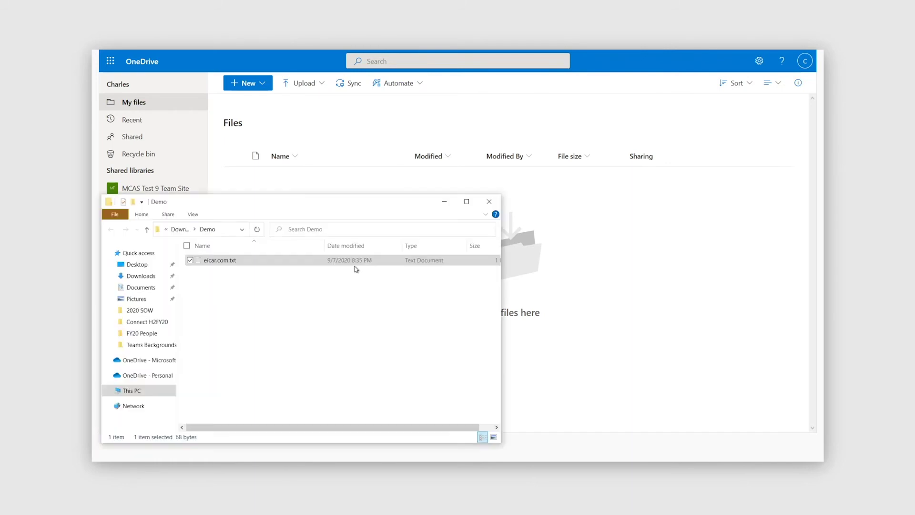
pyautogui.moveTo(230, 263); pyautogui.dragTo(614, 301)
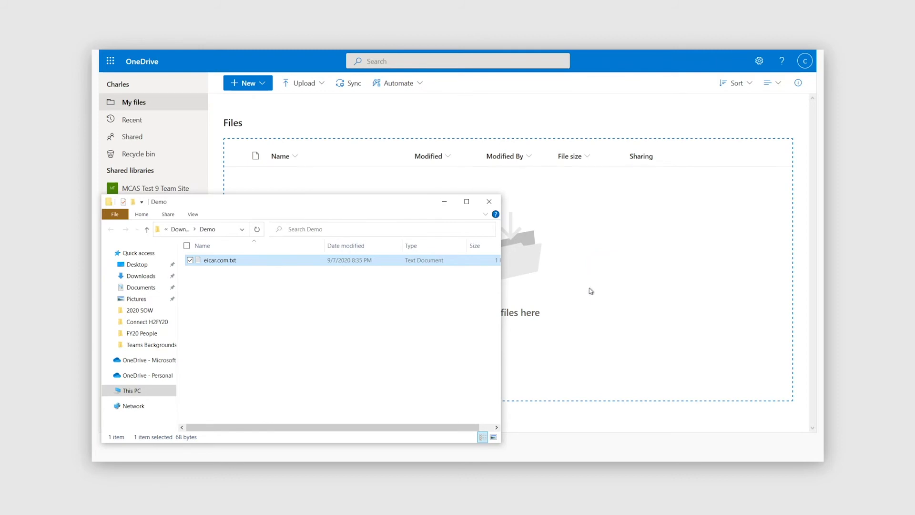
pyautogui.click(599, 285)
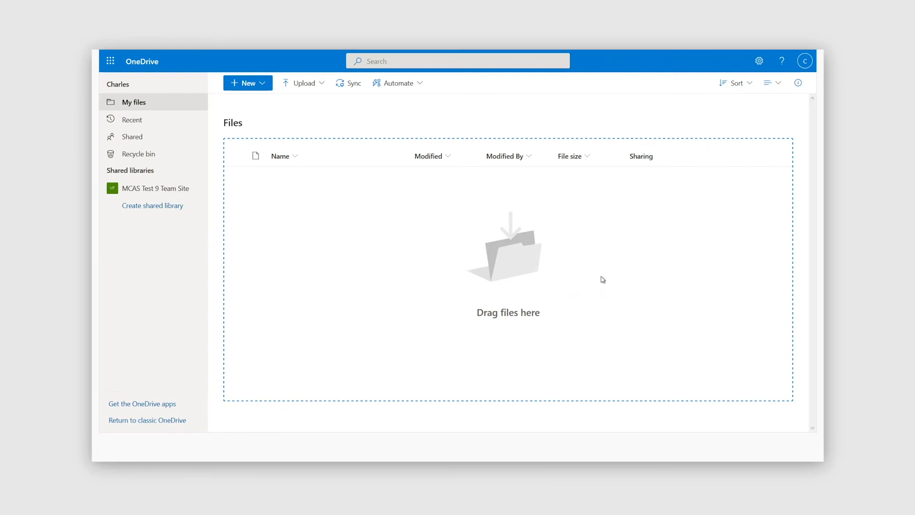